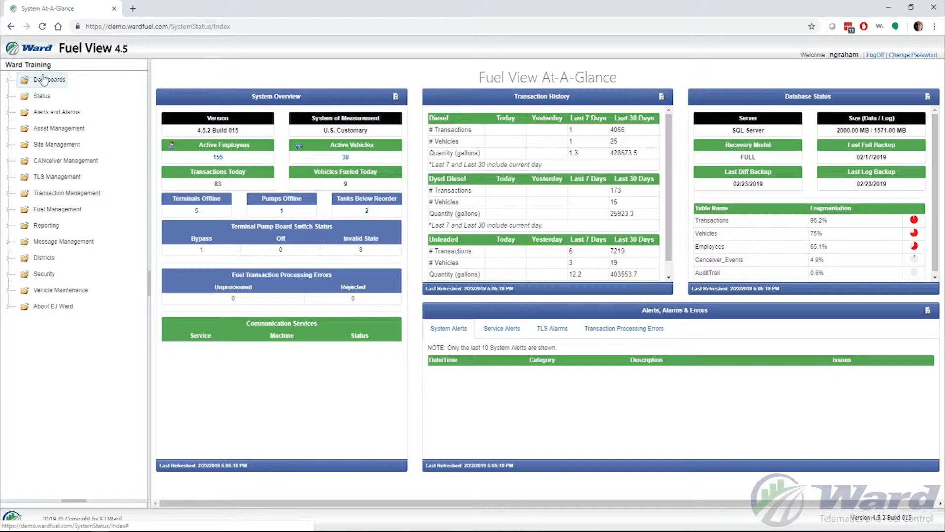
# - Expand Asset Management in the navigation tree to list Departments, Employees and Vehicles
pyautogui.click(57, 129)
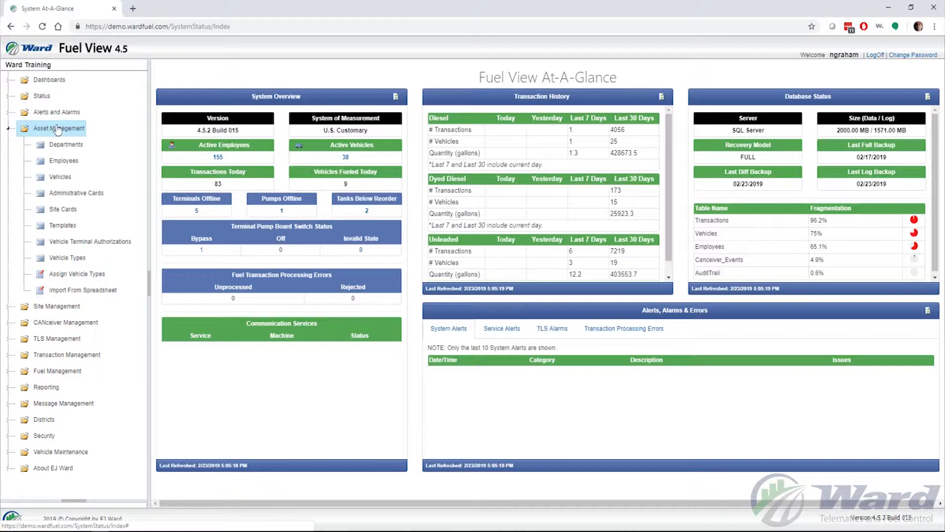
# - Open the Vehicles list and bring up its Query filter dialog
pyautogui.click(58, 179)
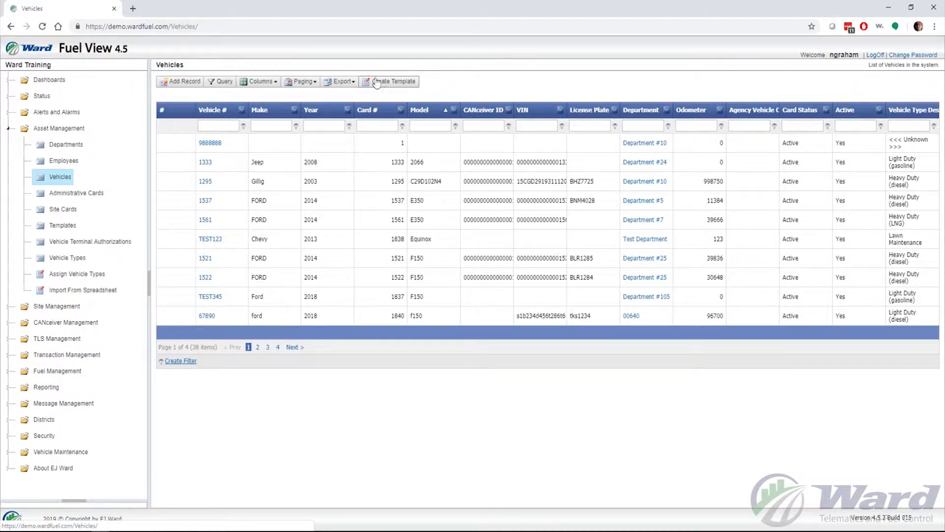
pyautogui.click(223, 83)
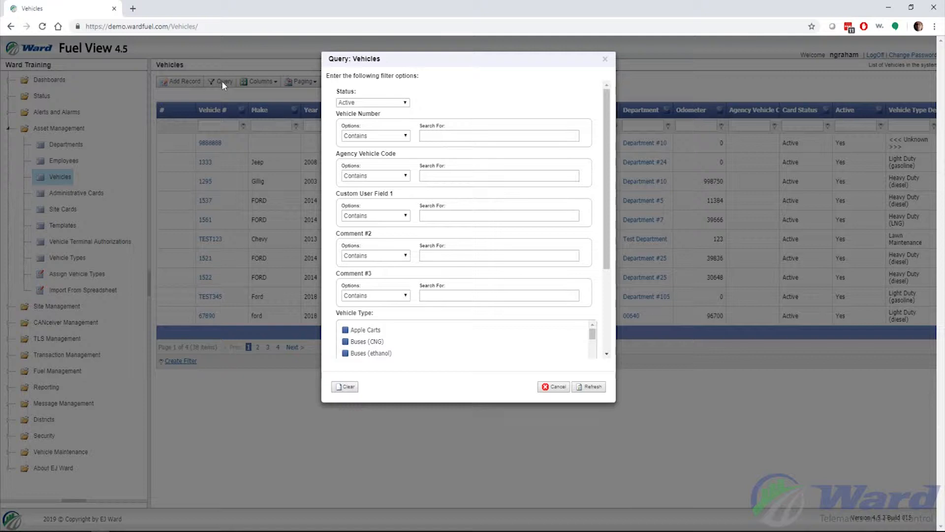
# - Filter vehicles to Status Inactive, leaving only 042094 and TEST123
pyautogui.click(405, 103)
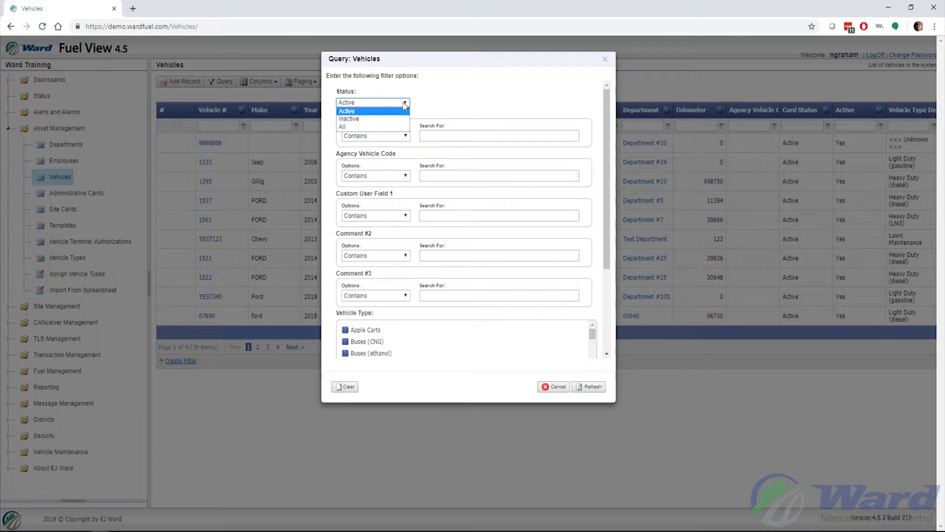
pyautogui.click(367, 120)
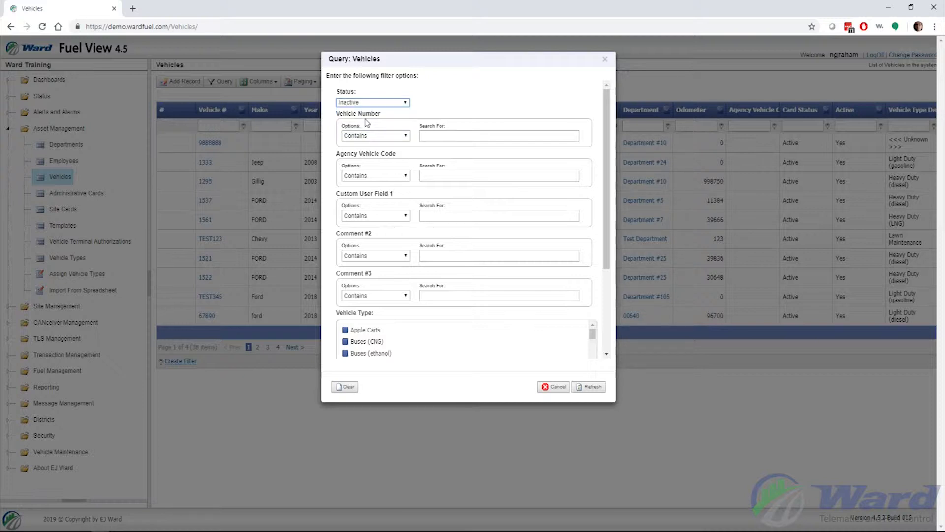
pyautogui.click(592, 387)
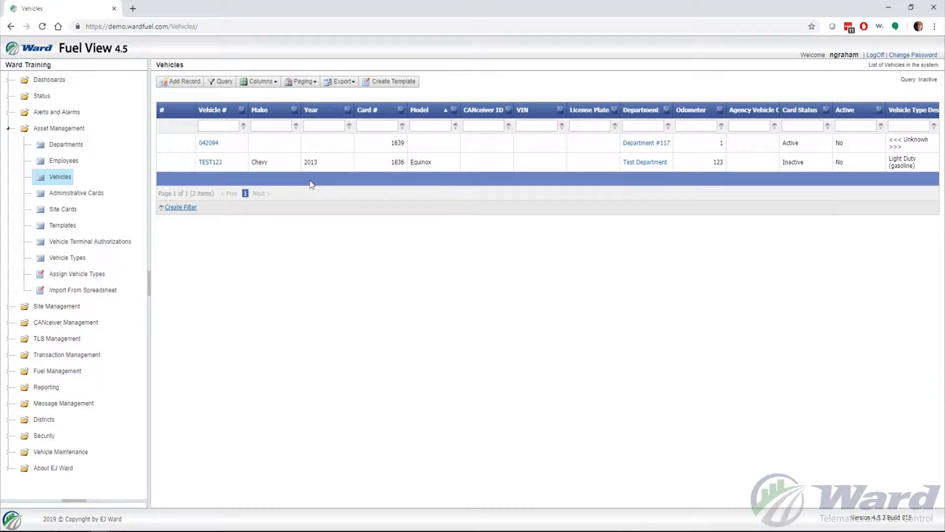
# - Add a Vehicle Number contains 'TEST' condition to the query, leaving only TEST123
pyautogui.click(224, 81)
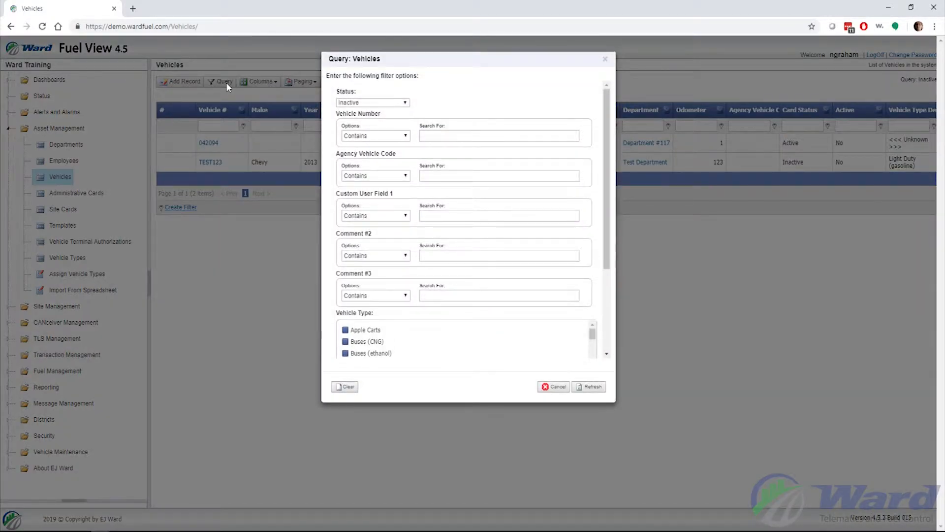
pyautogui.click(461, 134)
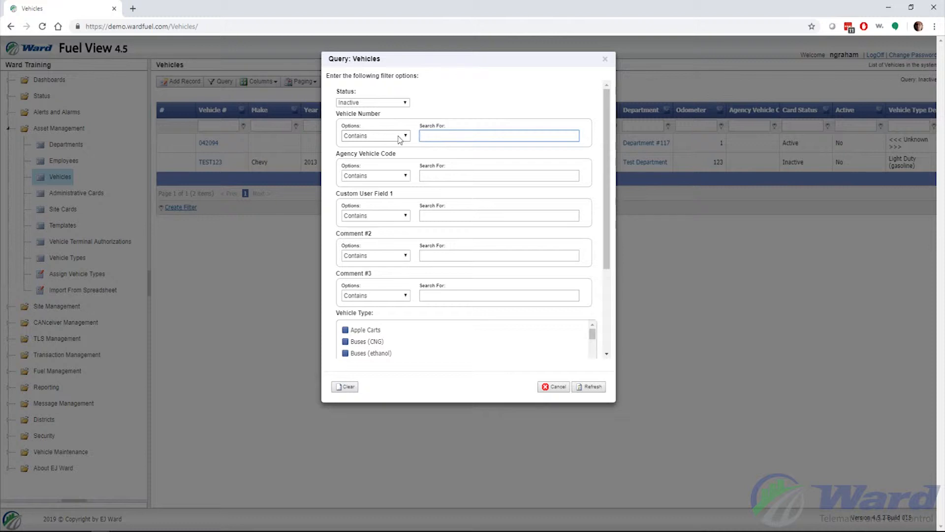
pyautogui.click(400, 138)
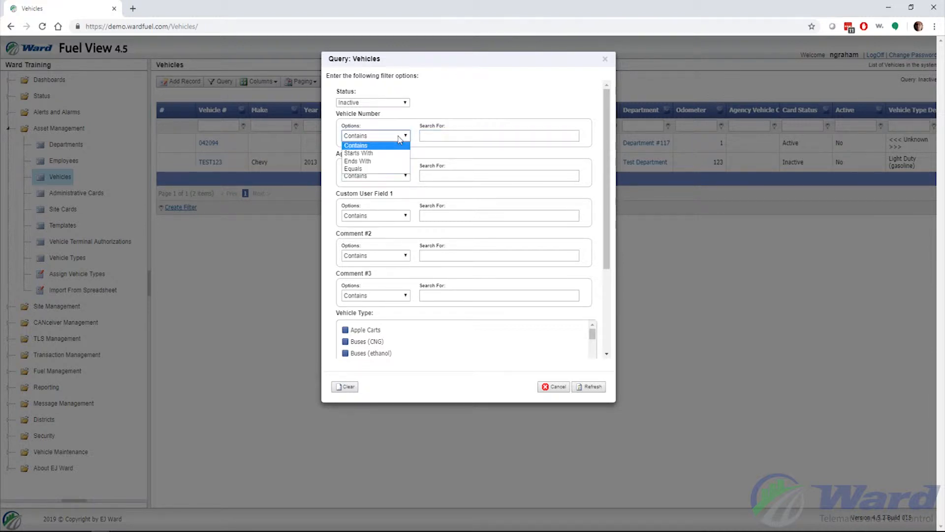
pyautogui.click(437, 135)
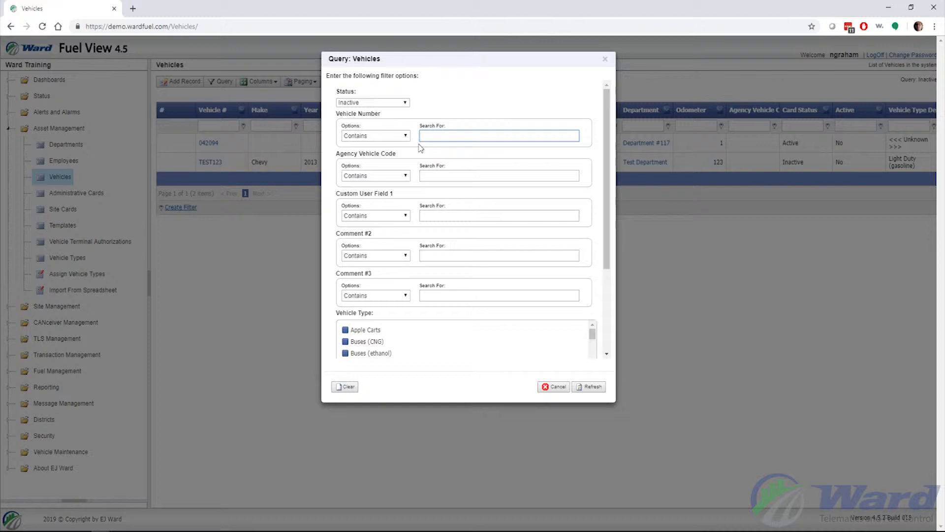
pyautogui.write('TEST')
pyautogui.click(592, 386)
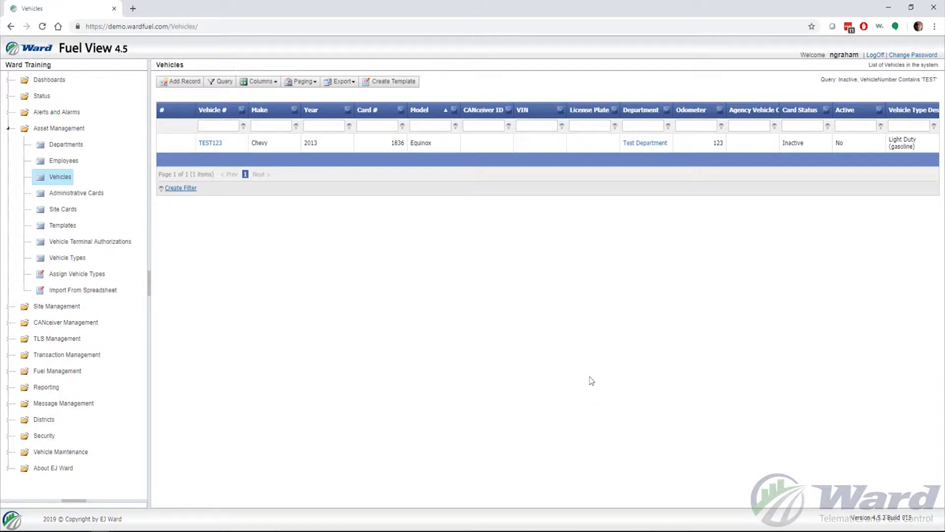
# - Clear the query back to Status Active, restoring all 38 vehicles across 4 pages
pyautogui.moveTo(820, 80); pyautogui.dragTo(936, 82)
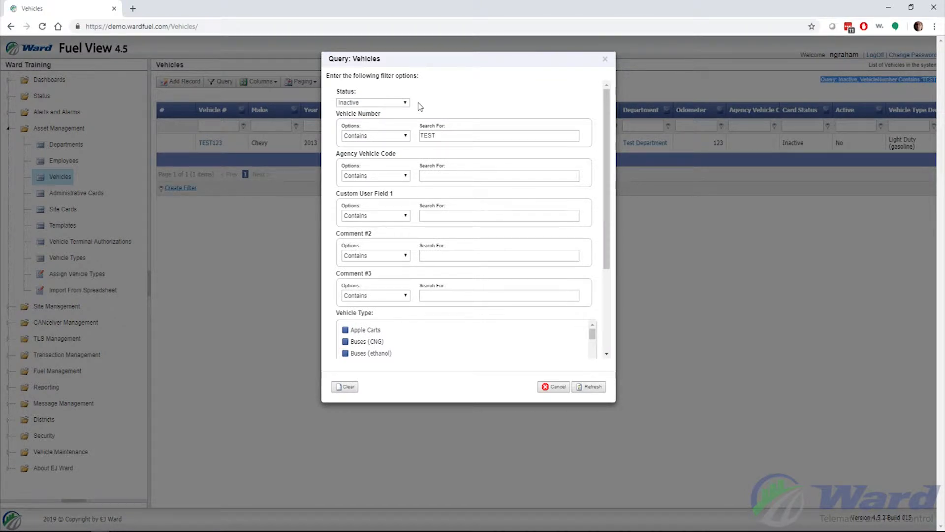
pyautogui.click(349, 387)
pyautogui.scroll(-2, 458, 237)
pyautogui.scroll(-1, 459, 238)
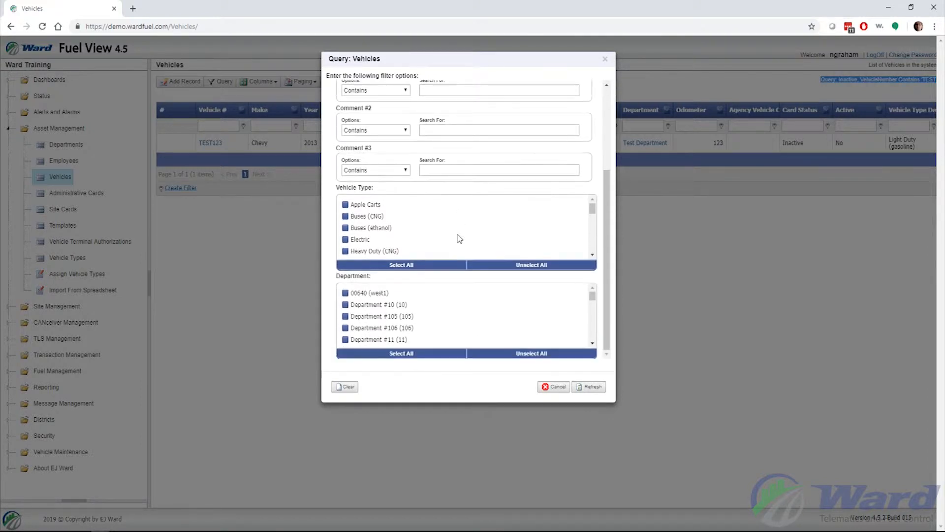
pyautogui.click(595, 388)
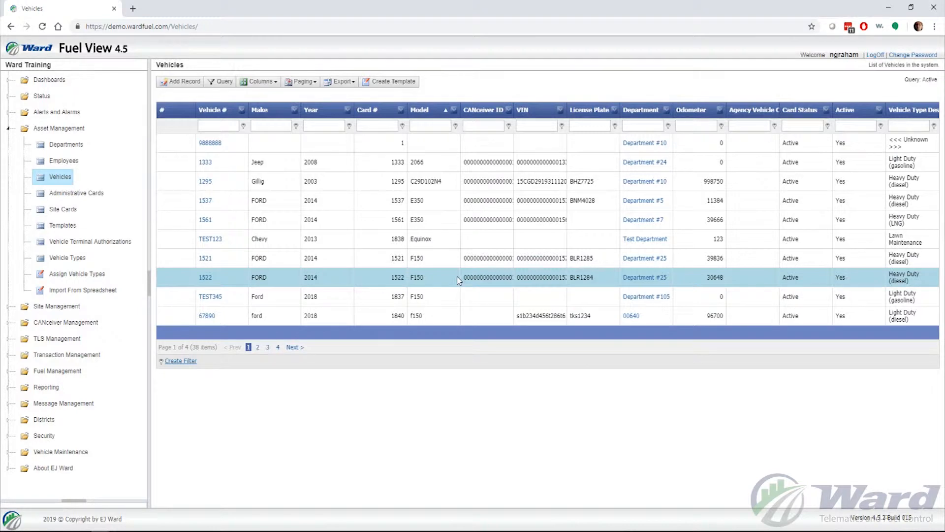
# - Filter by vehicle types Buses (CNG), Buses (ethanol), Electric and Heavy Duty (CNG), leaving 11 vehicles
pyautogui.click(222, 82)
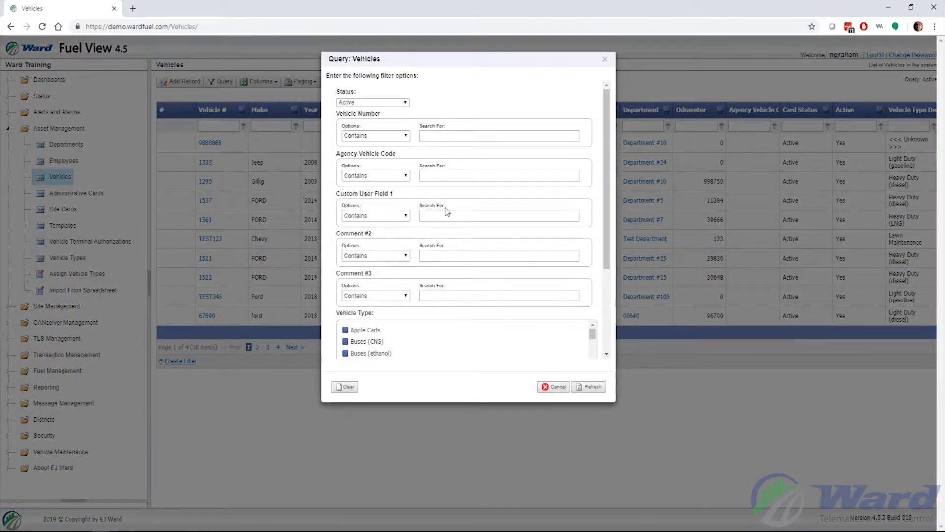
pyautogui.scroll(-3, 447, 211)
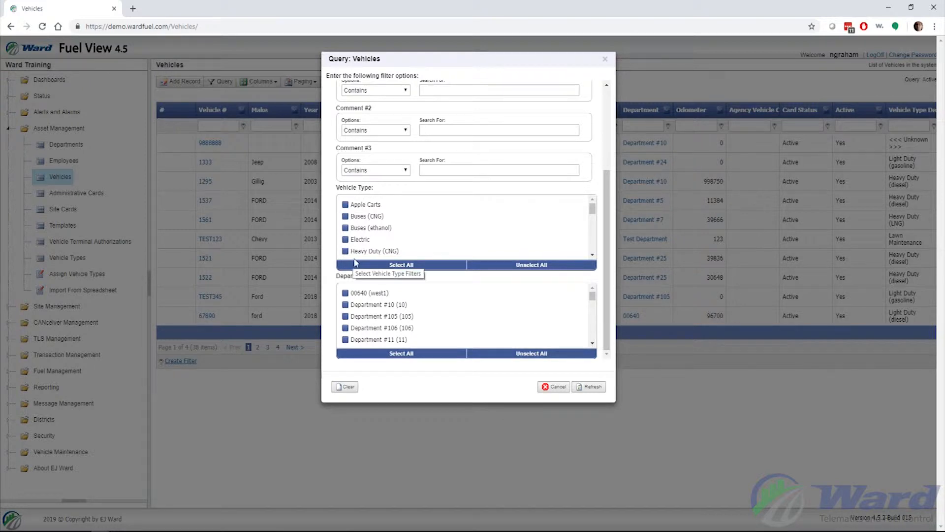
pyautogui.click(345, 216)
pyautogui.click(345, 227)
pyautogui.click(345, 239)
pyautogui.click(345, 251)
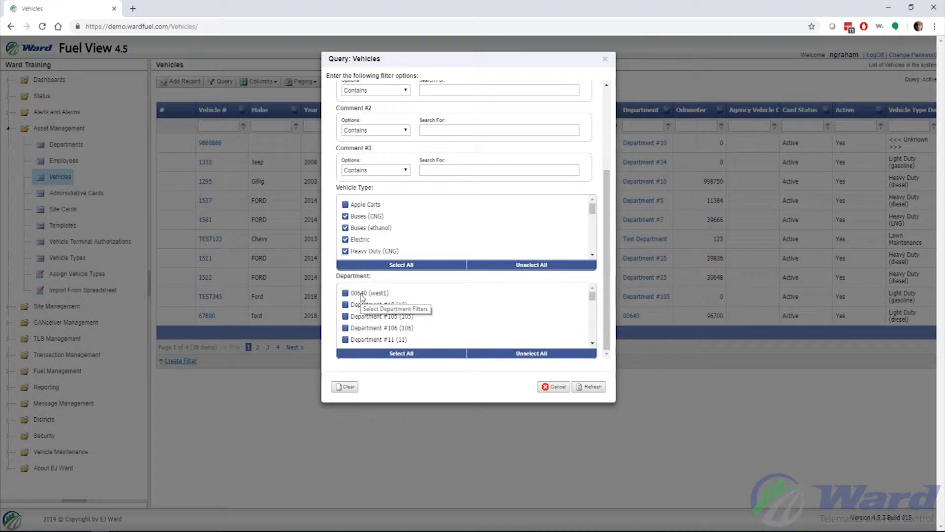
pyautogui.click(591, 387)
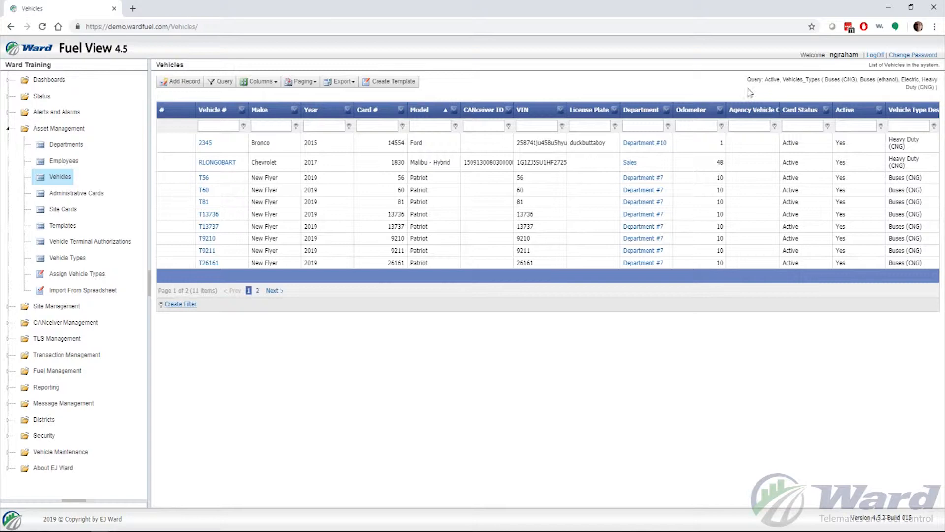
# - Unselect all vehicle types in the query, restoring 38 active vehicles on 4 pages
pyautogui.click(220, 84)
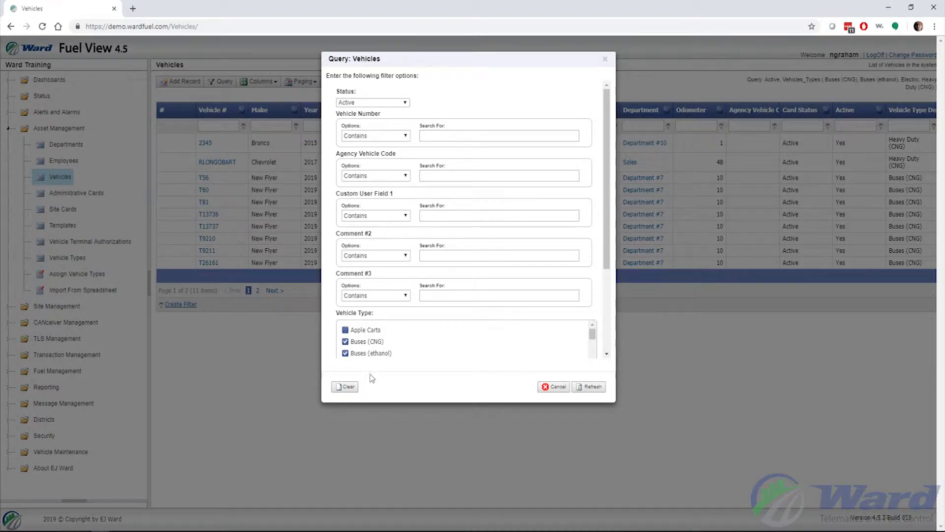
pyautogui.scroll(-3, 389, 344)
pyautogui.scroll(1, 389, 345)
pyautogui.scroll(-2, 387, 287)
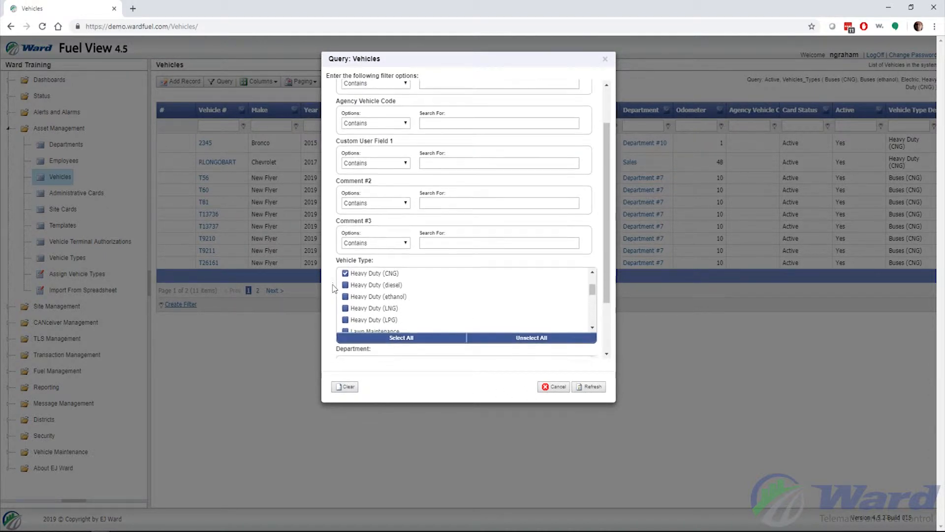
pyautogui.click(502, 292)
pyautogui.scroll(3, 403, 315)
pyautogui.scroll(4, 397, 334)
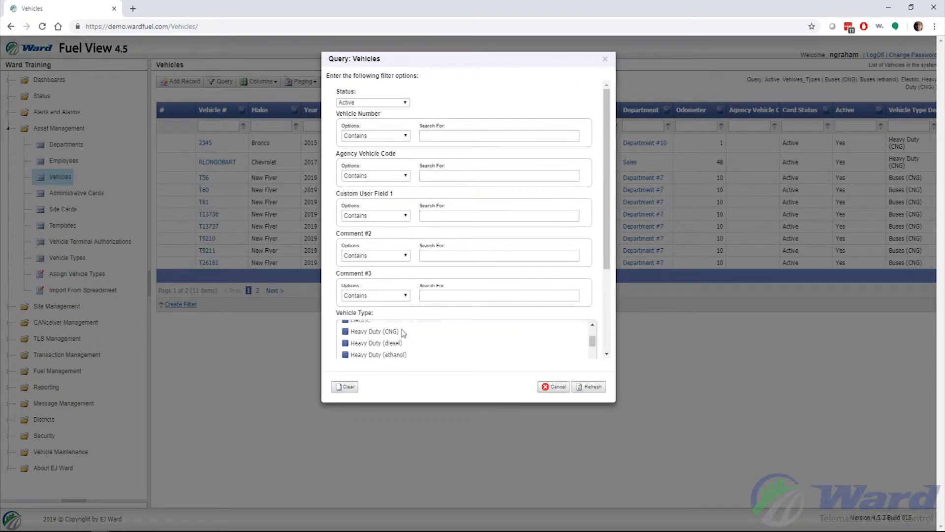
pyautogui.click(591, 389)
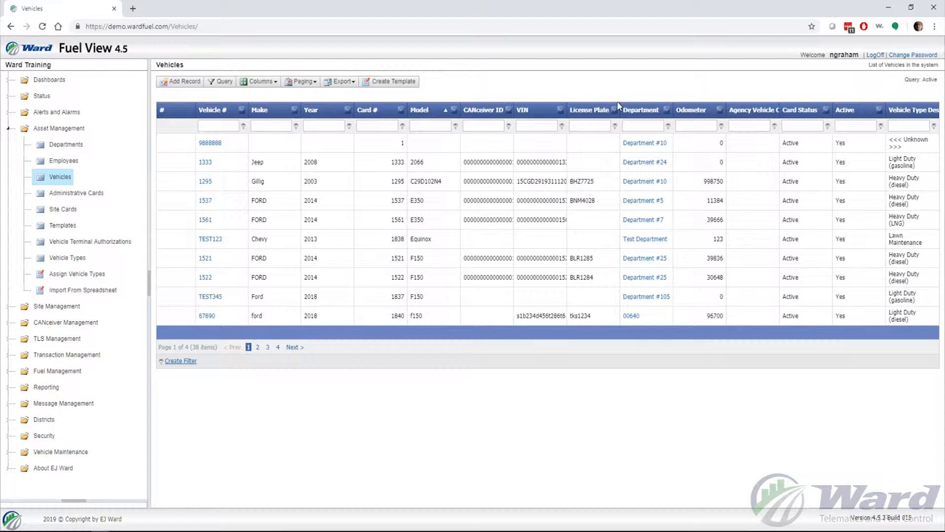
# - Open the Field Chooser from the Columns dropdown, listing fields like ACC, Allocation and Backup Interval
pyautogui.click(254, 83)
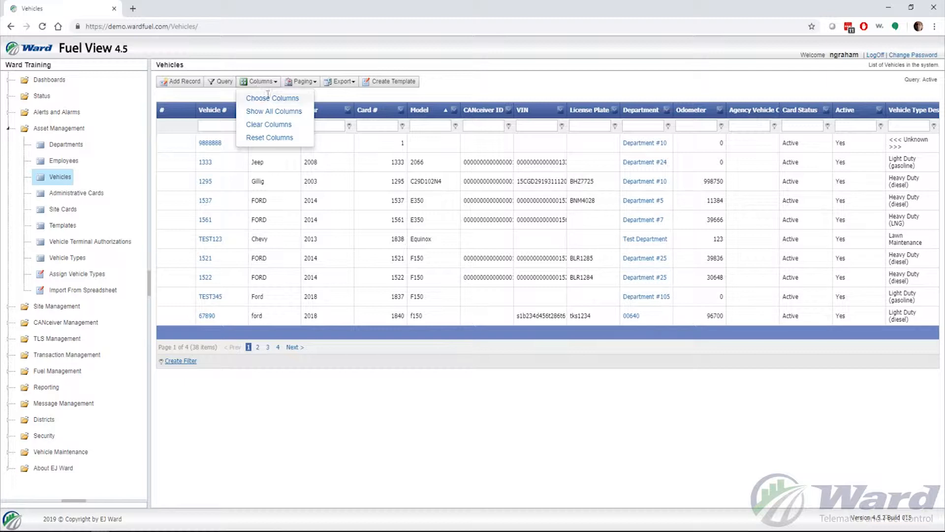
pyautogui.click(267, 98)
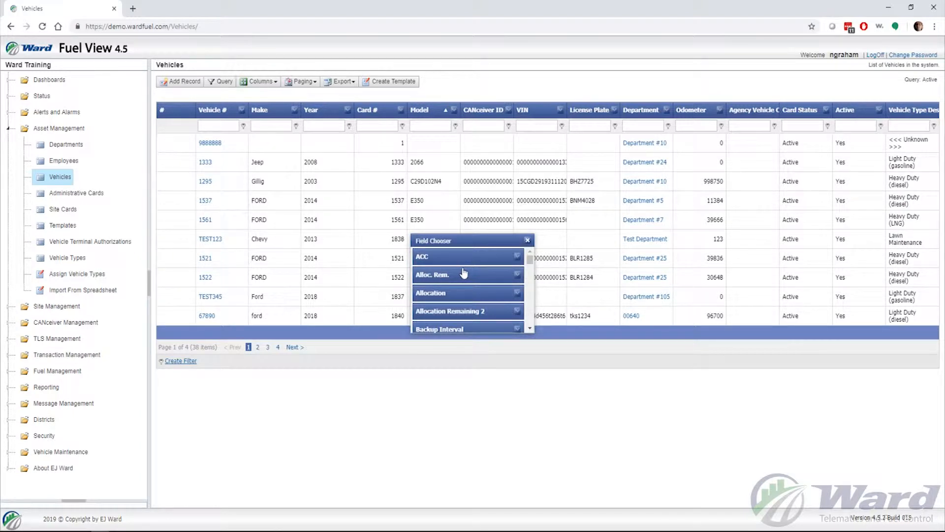
# - Move the Field Chooser aside and drag the Agency Vehicle Code and Vehicle Type Description columns into it
pyautogui.moveTo(461, 240); pyautogui.dragTo(597, 182)
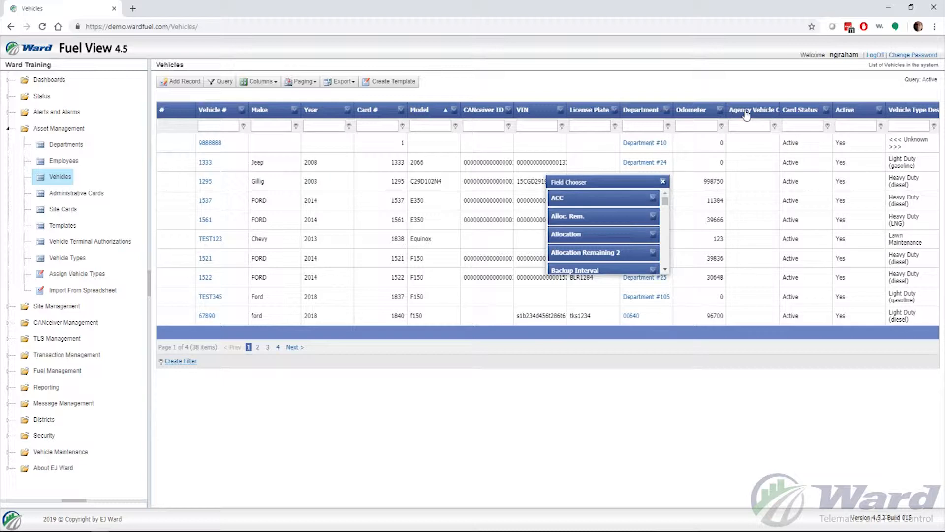
pyautogui.moveTo(746, 115); pyautogui.dragTo(620, 203)
pyautogui.moveTo(620, 204); pyautogui.dragTo(621, 204)
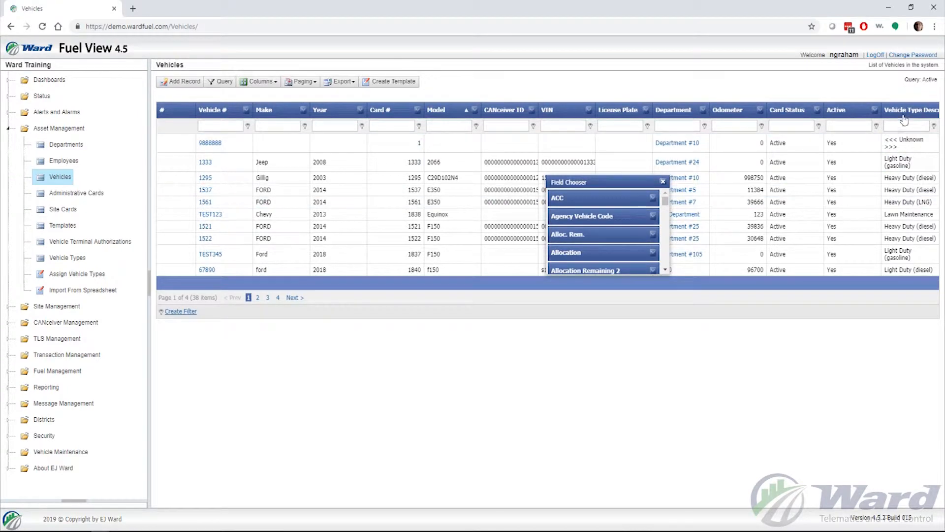
pyautogui.moveTo(903, 120); pyautogui.dragTo(614, 223)
# - Add the Fuel 1 field to the grid as a column after Year, before Card #
pyautogui.scroll(-1, 618, 223)
pyautogui.scroll(-3, 619, 222)
pyautogui.scroll(-5, 621, 223)
pyautogui.scroll(-6, 621, 223)
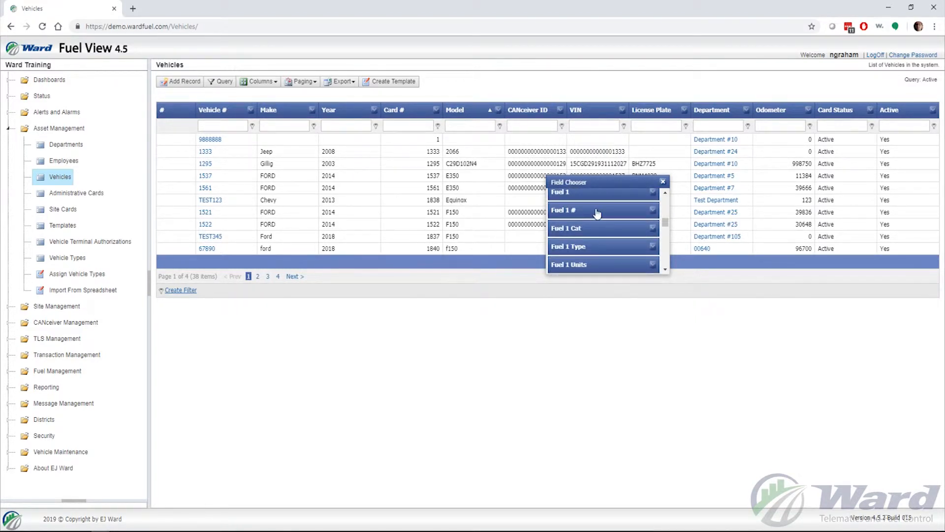
pyautogui.scroll(2, 593, 216)
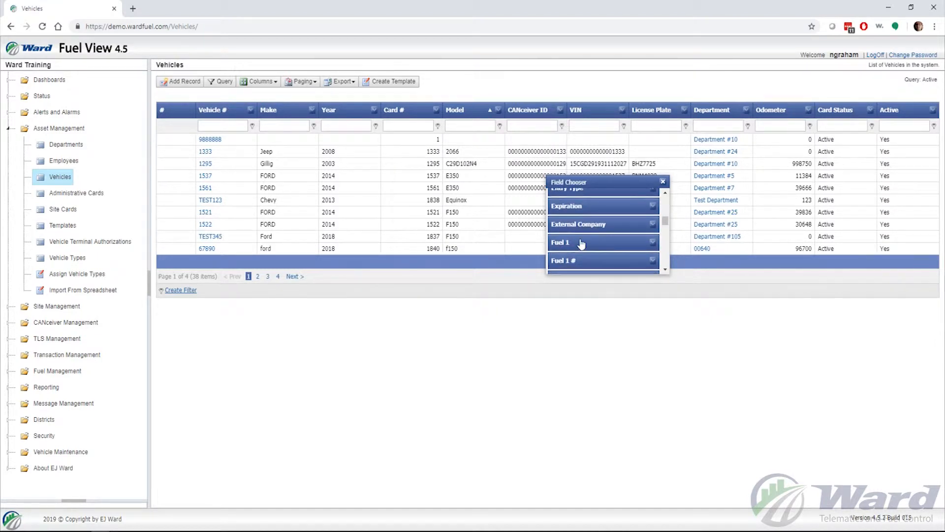
pyautogui.moveTo(581, 243); pyautogui.dragTo(384, 113)
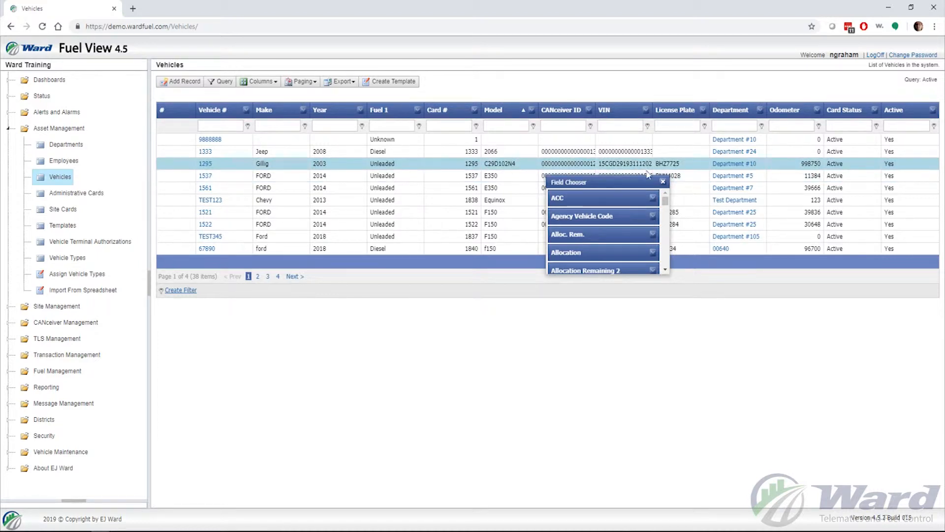
# - Close the Field Chooser and reset the grid to default columns, restoring Agency Vehicle Code and Vehicle Type Description
pyautogui.click(663, 182)
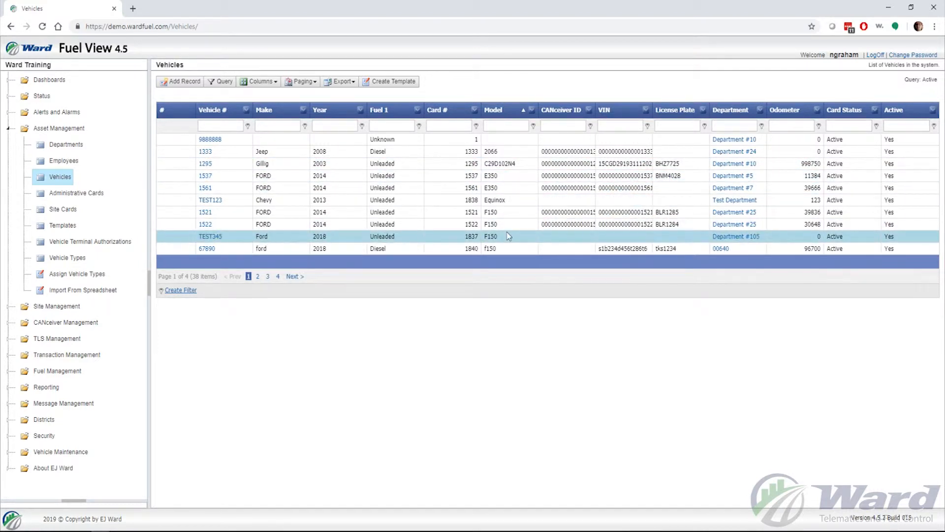
pyautogui.click(272, 83)
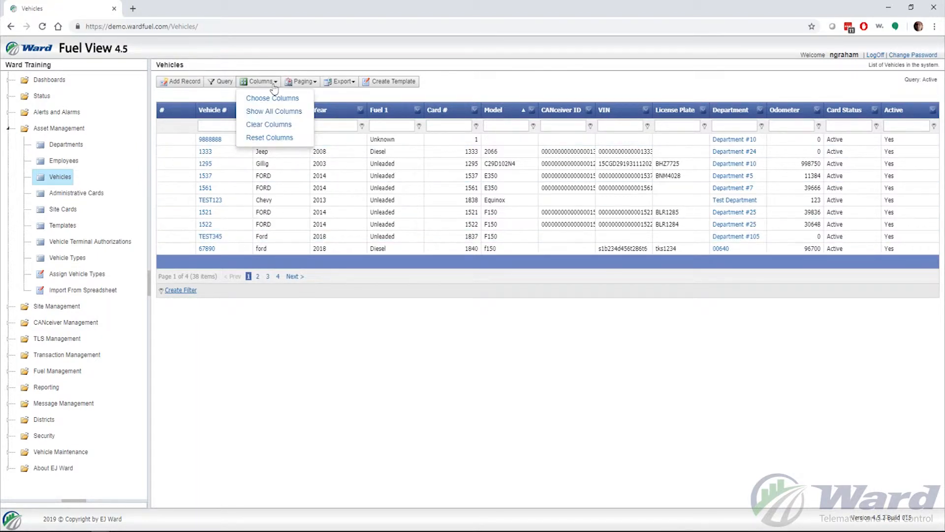
pyautogui.click(273, 138)
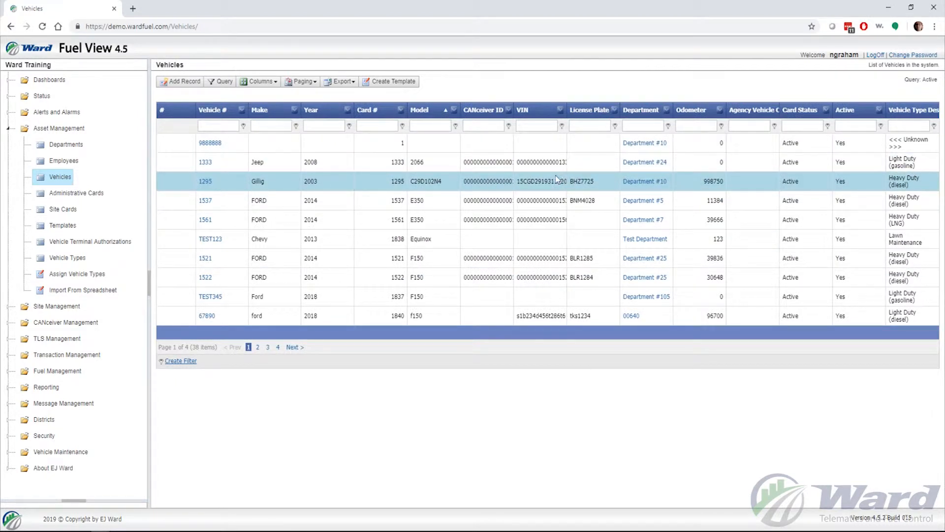
pyautogui.click(310, 86)
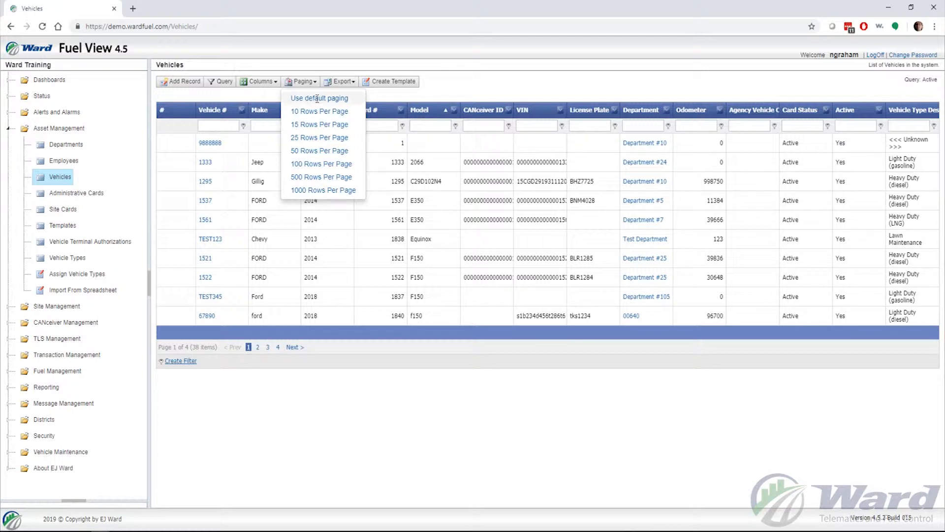
# - Set the Vehicles grid to 1000 rows per page so all 38 vehicles fit on Page 1 of 1
pyautogui.click(310, 191)
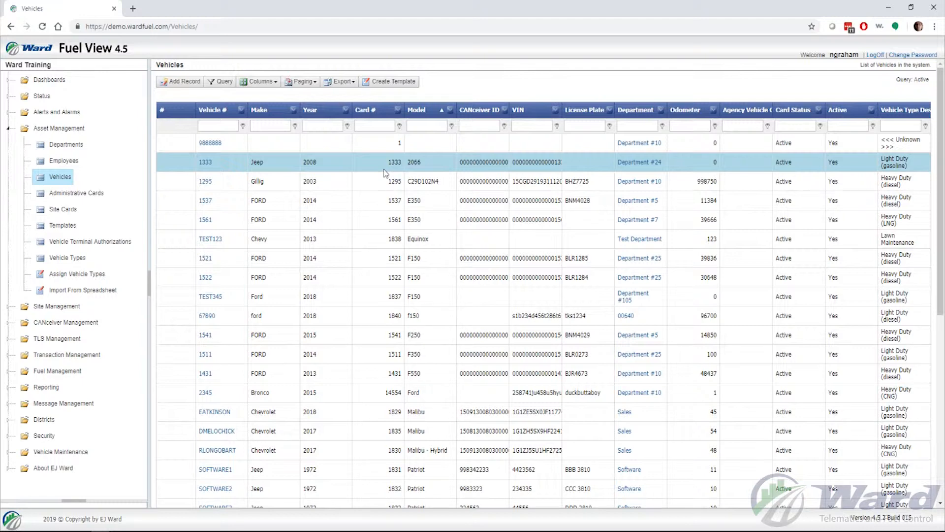
pyautogui.scroll(-7, 385, 172)
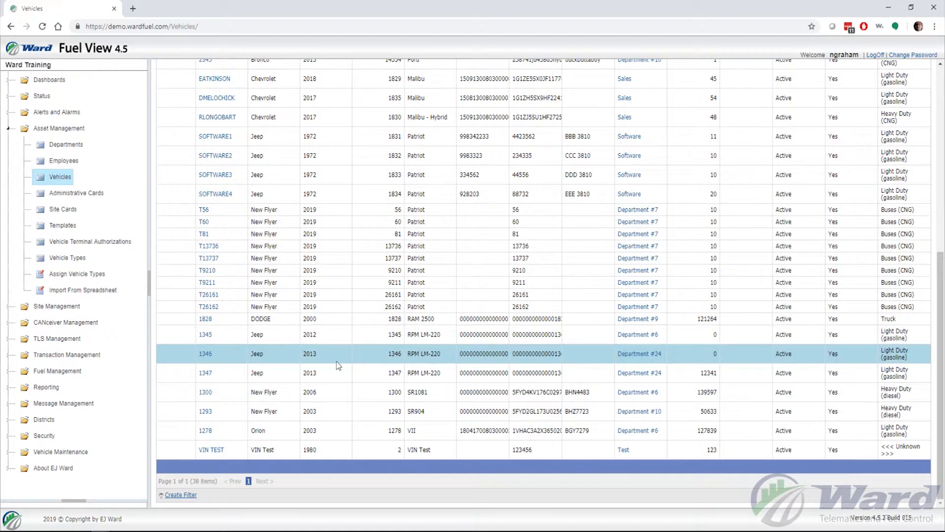
pyautogui.moveTo(217, 481); pyautogui.dragTo(158, 484)
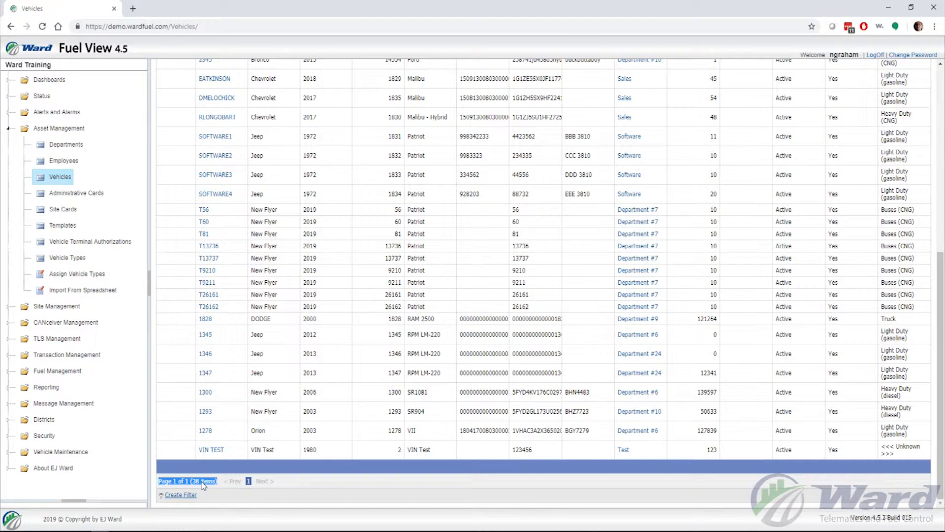
pyautogui.click(294, 483)
pyautogui.scroll(7, 269, 480)
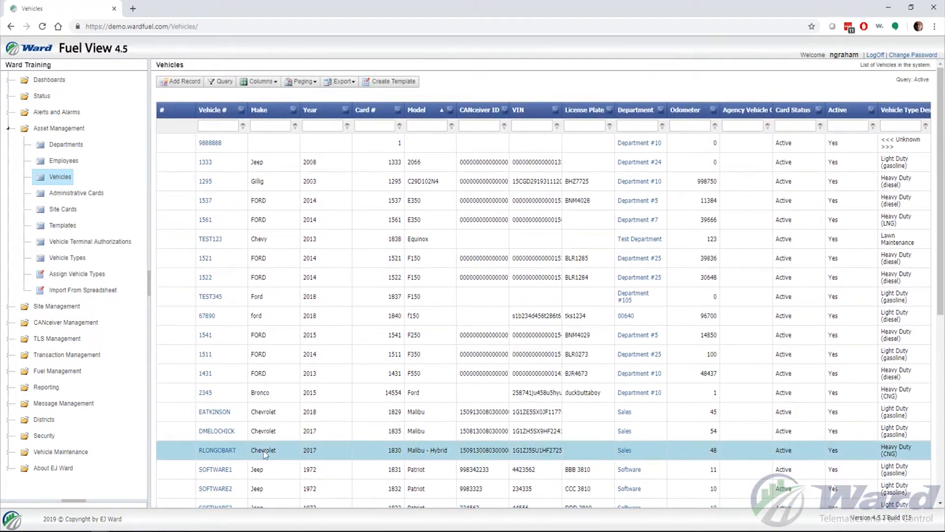
# - Switch the Vehicles grid back to default paging of 10 rows, showing page 1 of 4
pyautogui.click(300, 82)
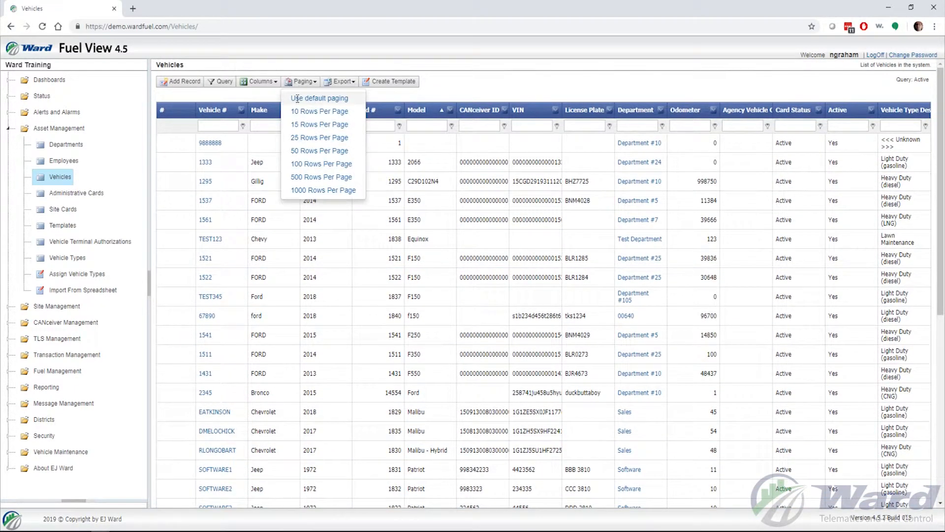
pyautogui.click(297, 98)
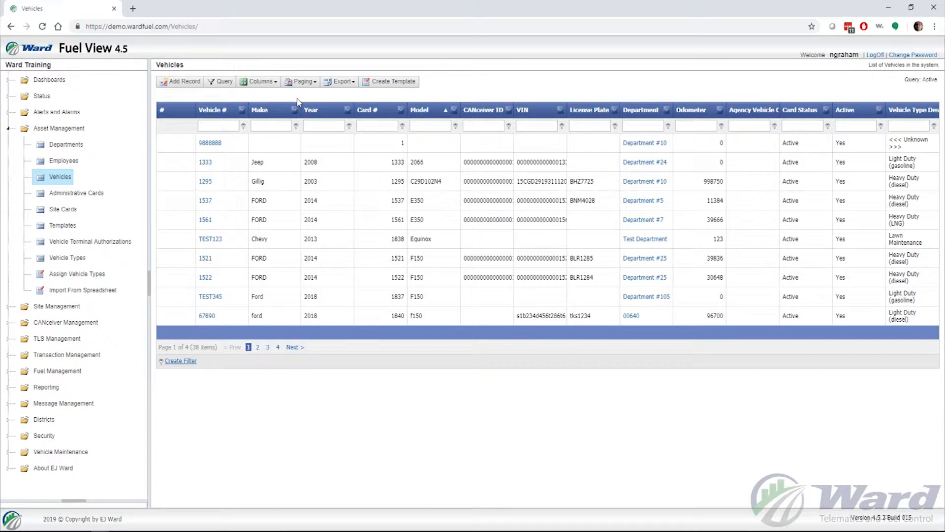
pyautogui.click(348, 85)
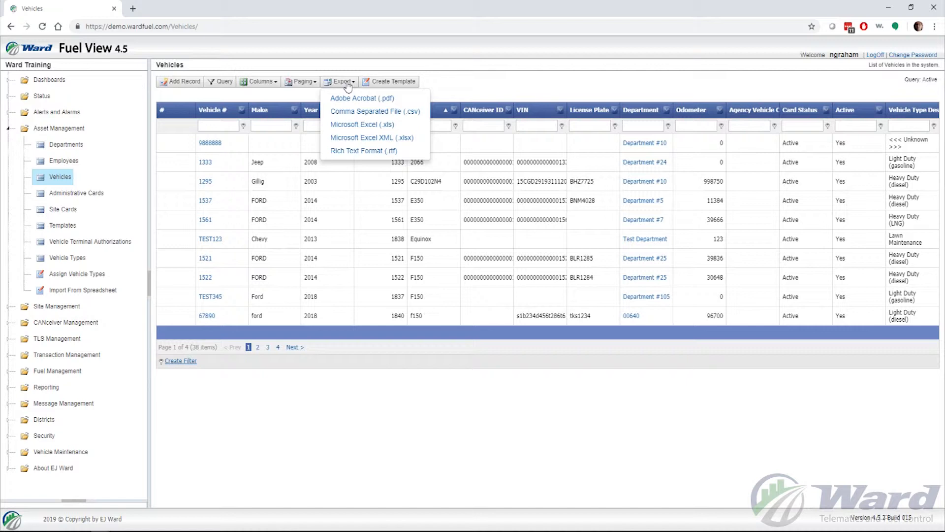
# - Export the vehicles list as PDF, save it as Vehicles.pdf in the FuelView folder, and open it
pyautogui.click(352, 97)
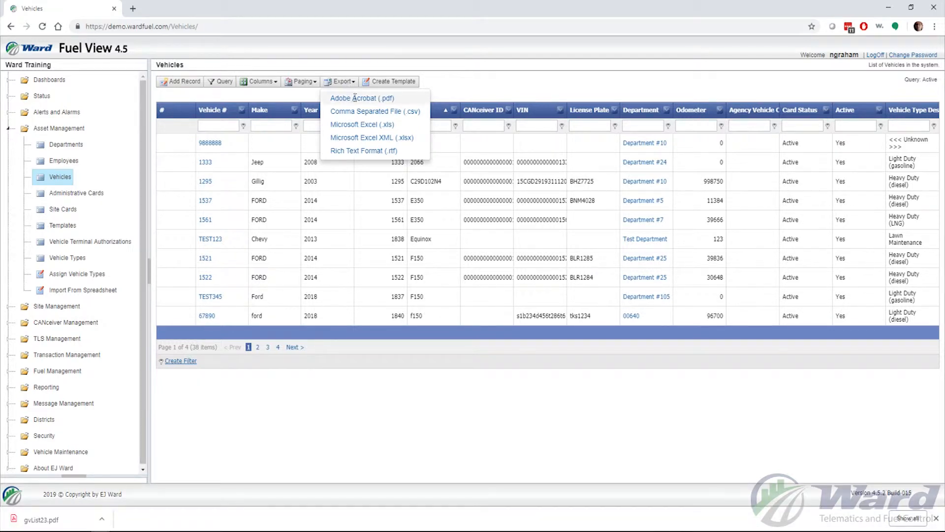
pyautogui.click(354, 97)
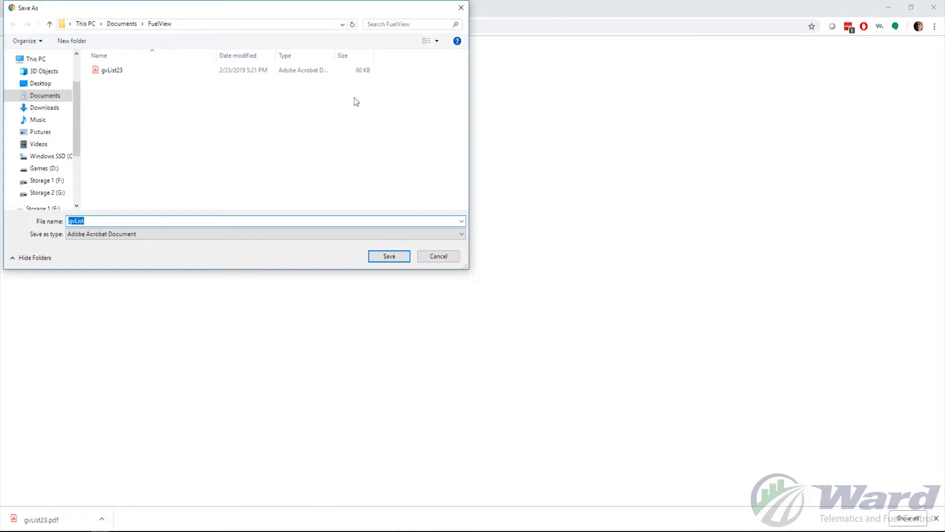
pyautogui.click(104, 222)
pyautogui.moveTo(103, 222); pyautogui.dragTo(69, 222)
pyautogui.write('Vehicles')
pyautogui.click(382, 258)
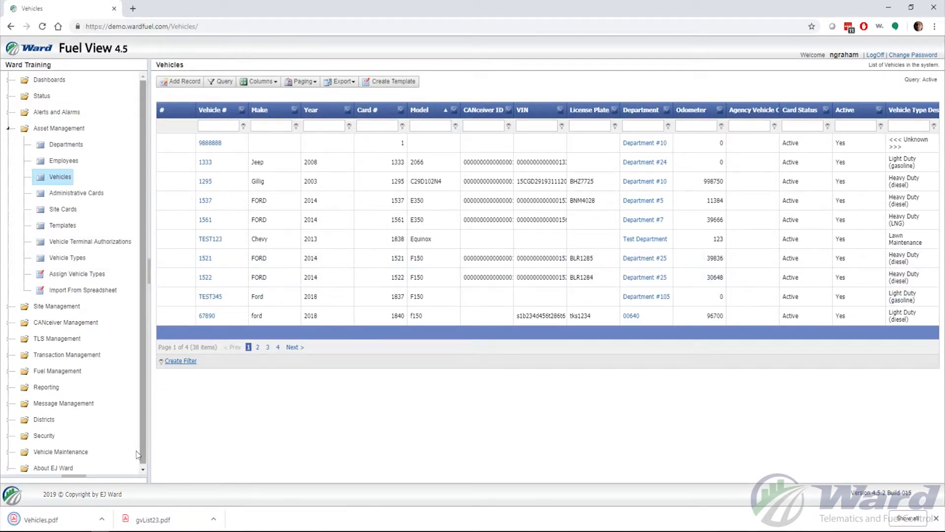
pyautogui.click(66, 516)
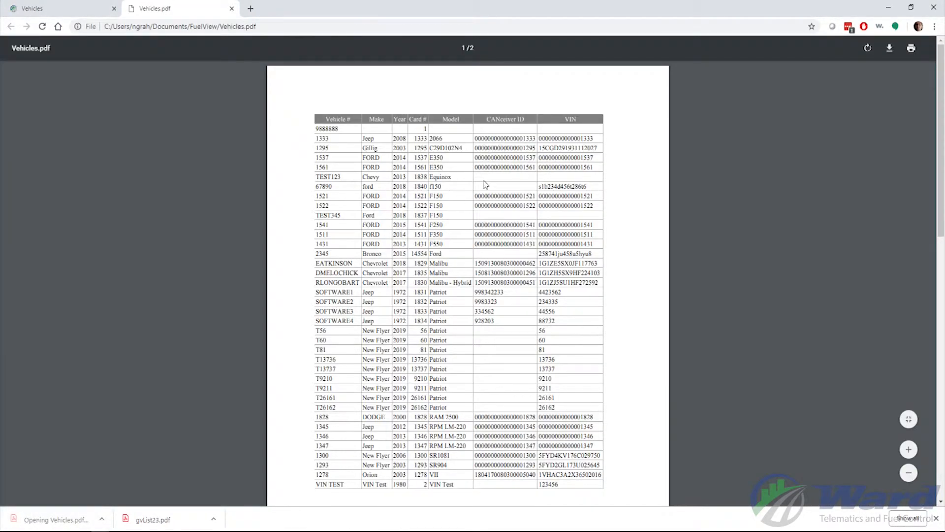
pyautogui.scroll(-5, 461, 204)
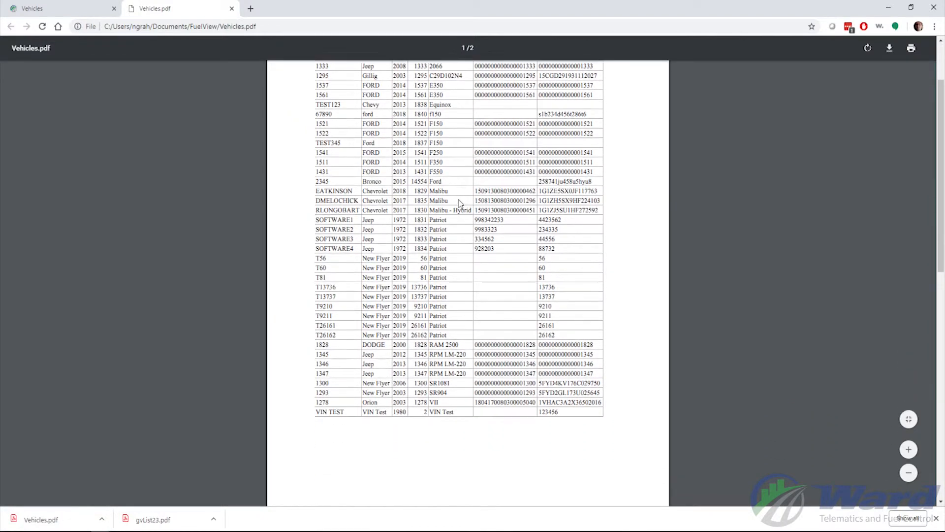
pyautogui.scroll(-9, 460, 204)
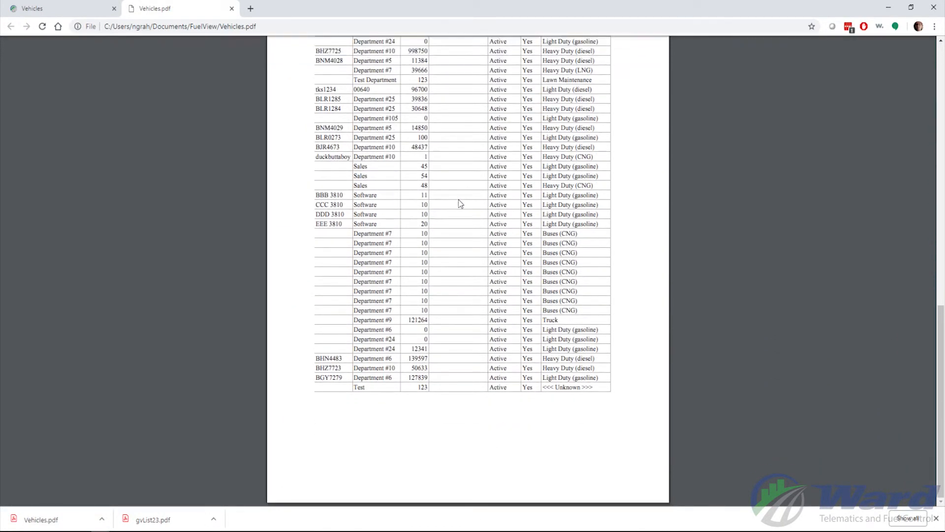
pyautogui.scroll(6, 461, 204)
pyautogui.scroll(8, 461, 203)
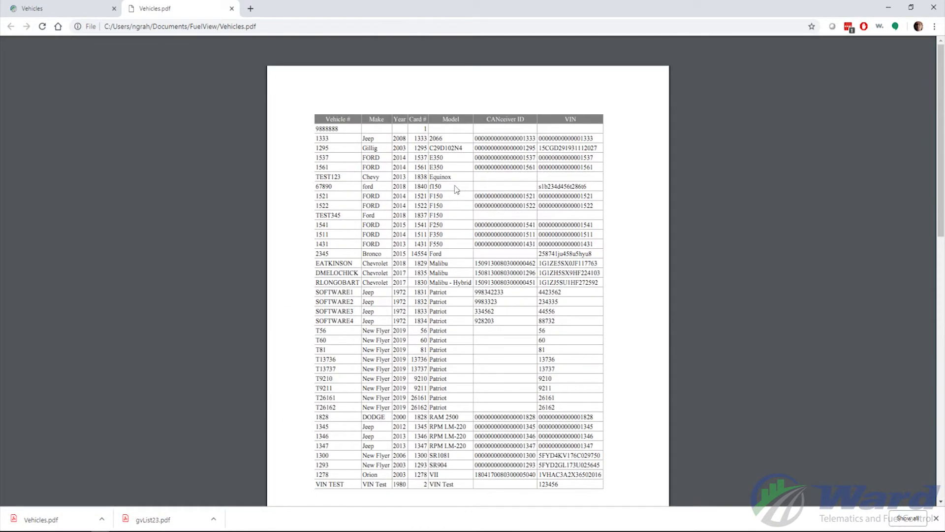
# - Close the Vehicles.pdf tab and return to the Vehicles list with its export formats shown
pyautogui.click(232, 9)
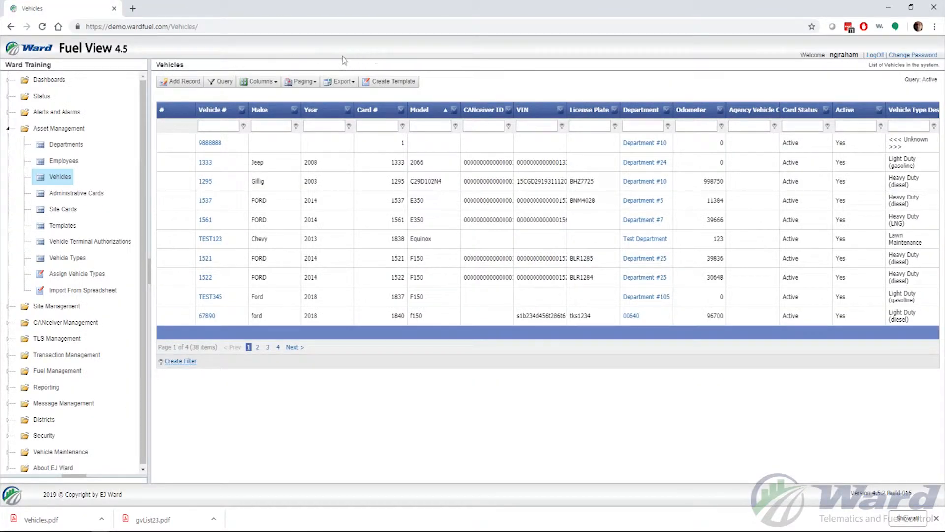
pyautogui.click(349, 83)
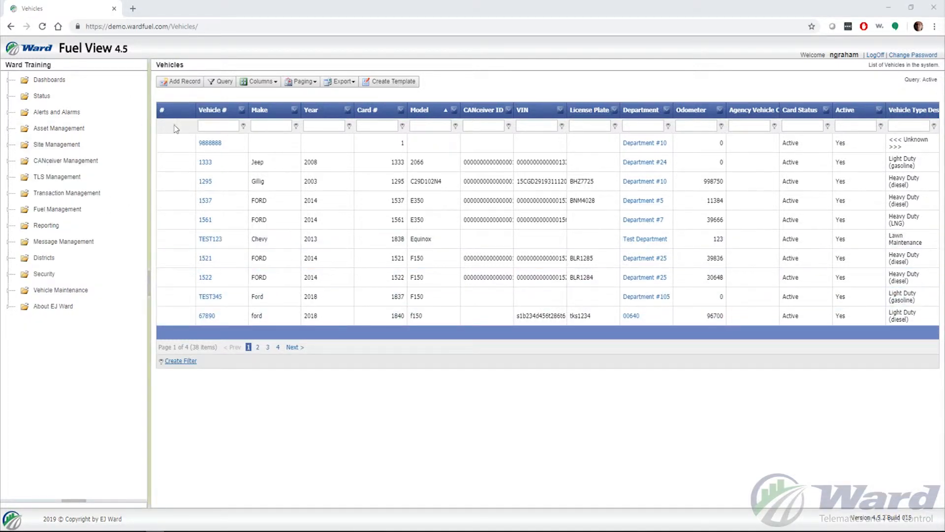
# - Sort the Vehicles grid ascending by Vehicle #, so it starts at 1278
pyautogui.click(223, 111)
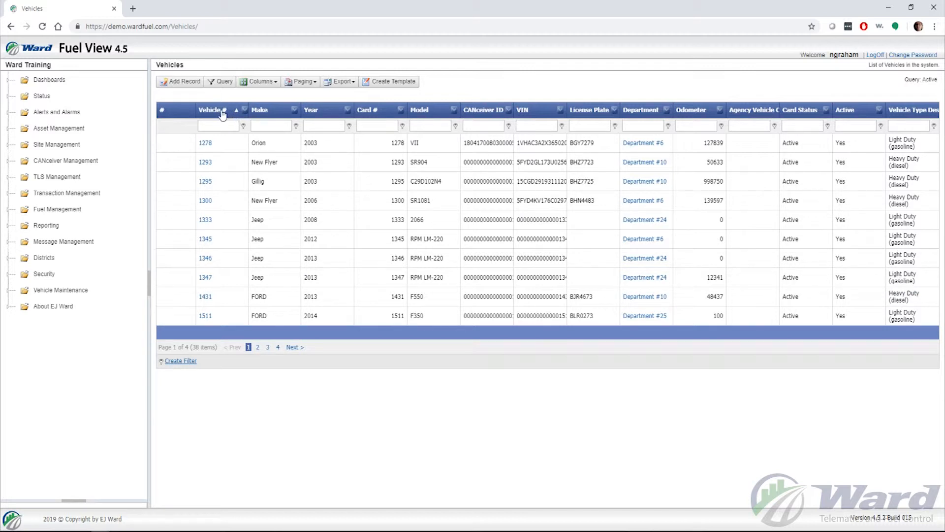
pyautogui.click(217, 114)
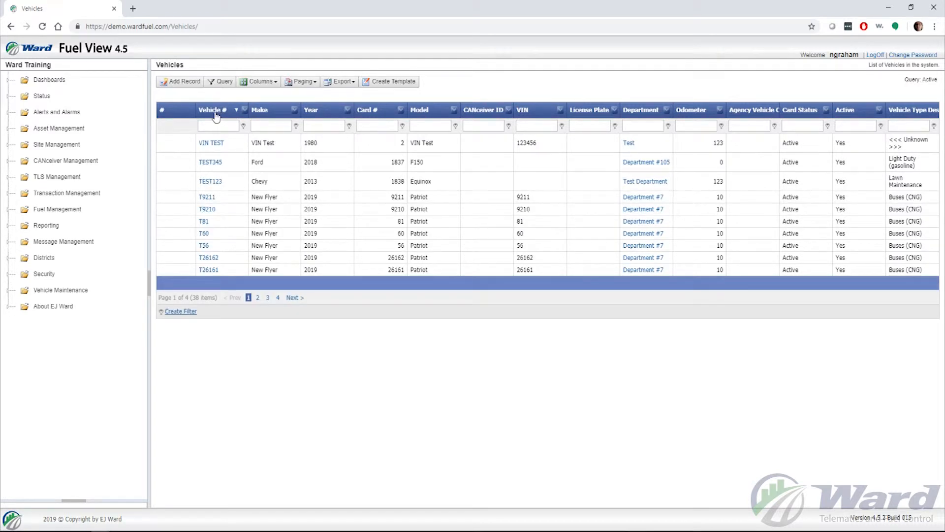
pyautogui.click(216, 115)
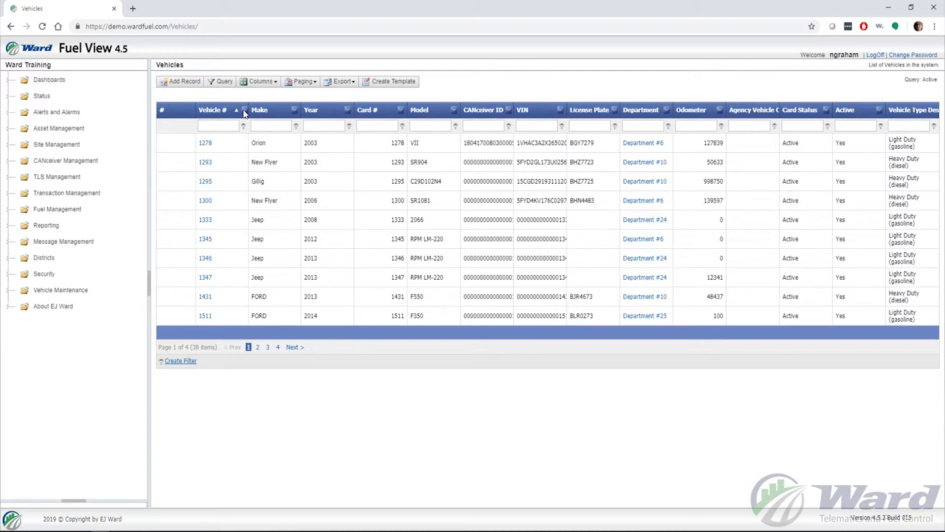
pyautogui.click(294, 112)
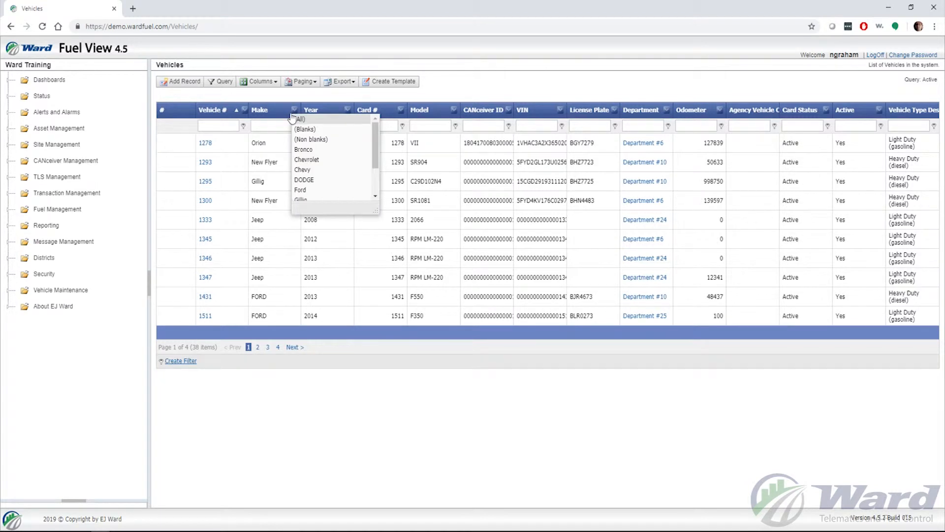
pyautogui.click(324, 170)
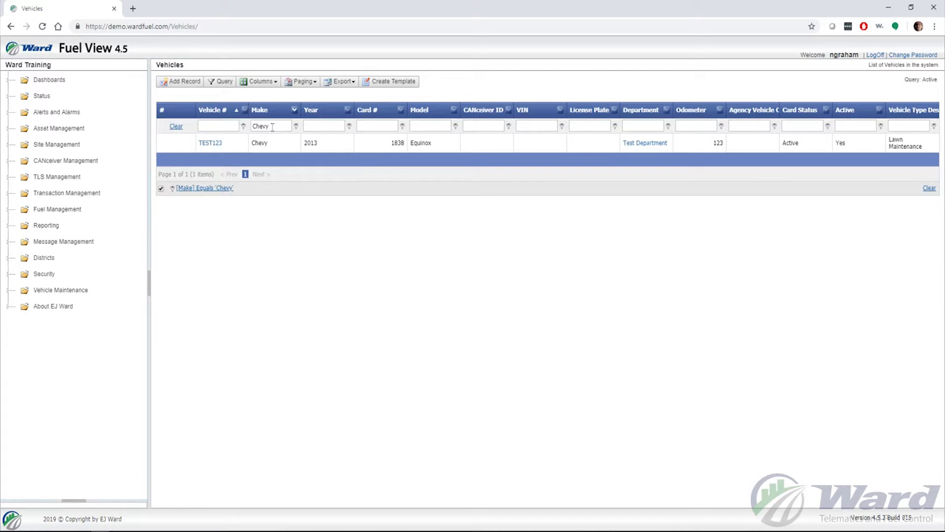
pyautogui.click(294, 110)
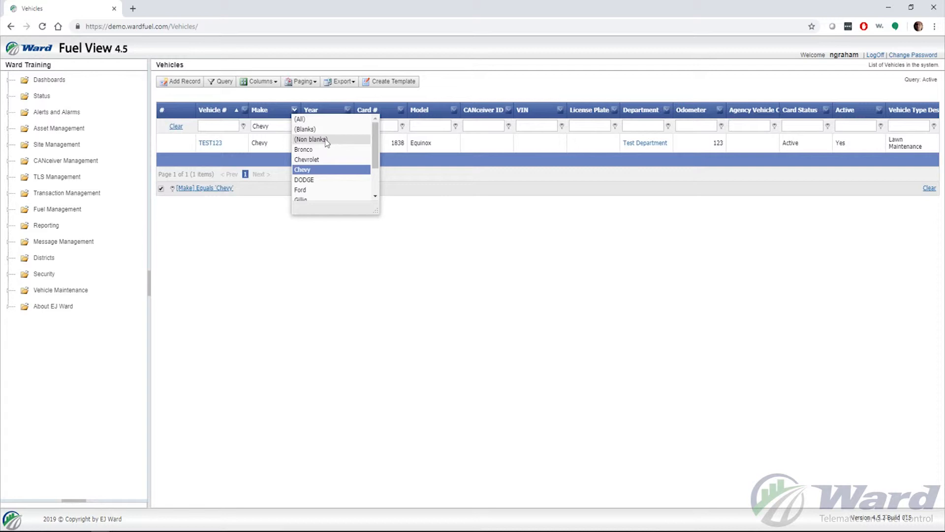
pyautogui.click(300, 119)
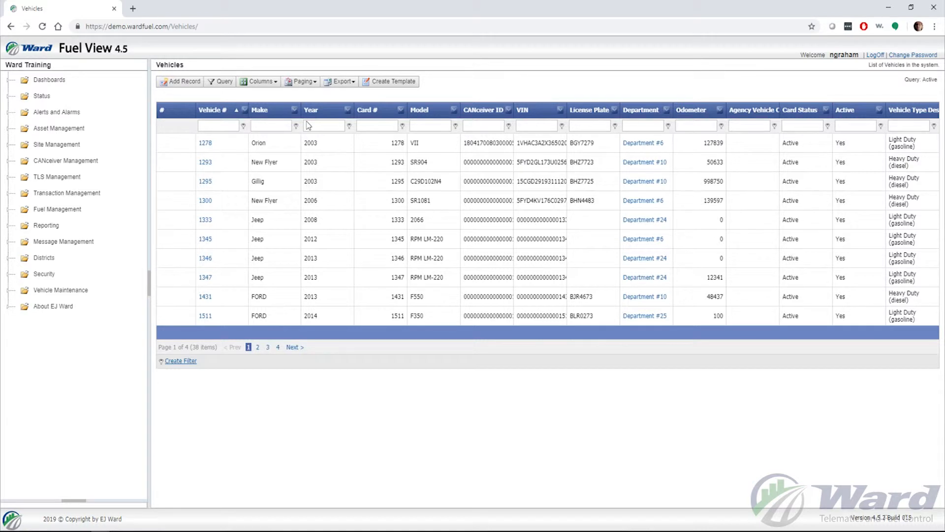
# - Apply a Vehicle # 'Begins with' filter of TEST, leaving only TEST123 and TEST345
pyautogui.click(216, 127)
pyautogui.write('TEST')
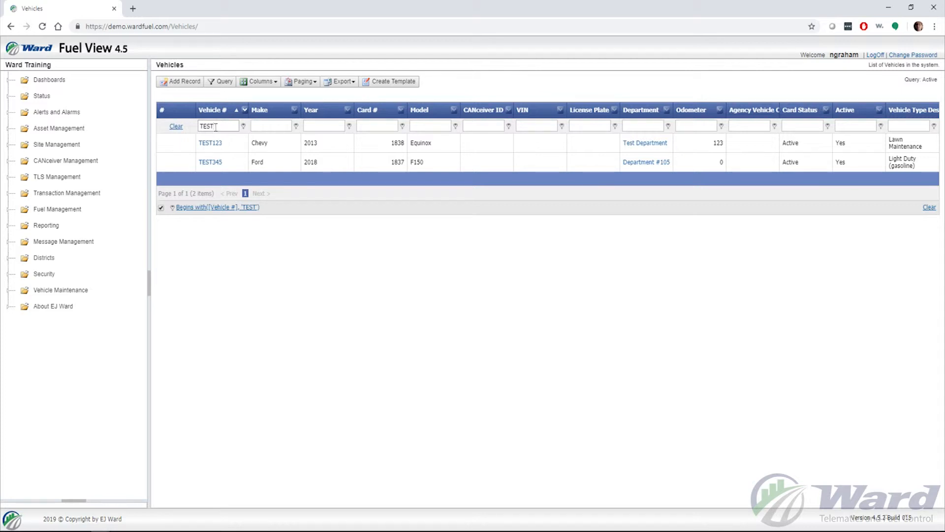
pyautogui.click(244, 127)
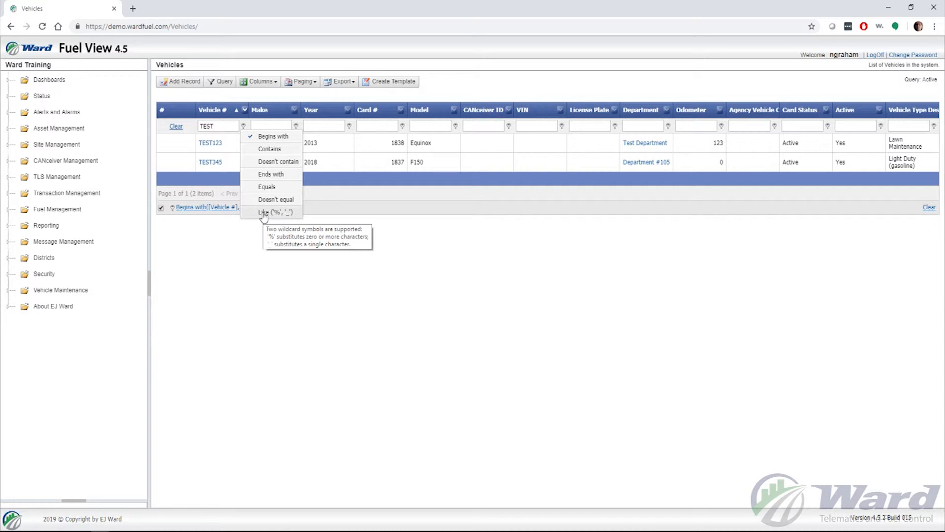
pyautogui.click(245, 127)
pyautogui.click(261, 127)
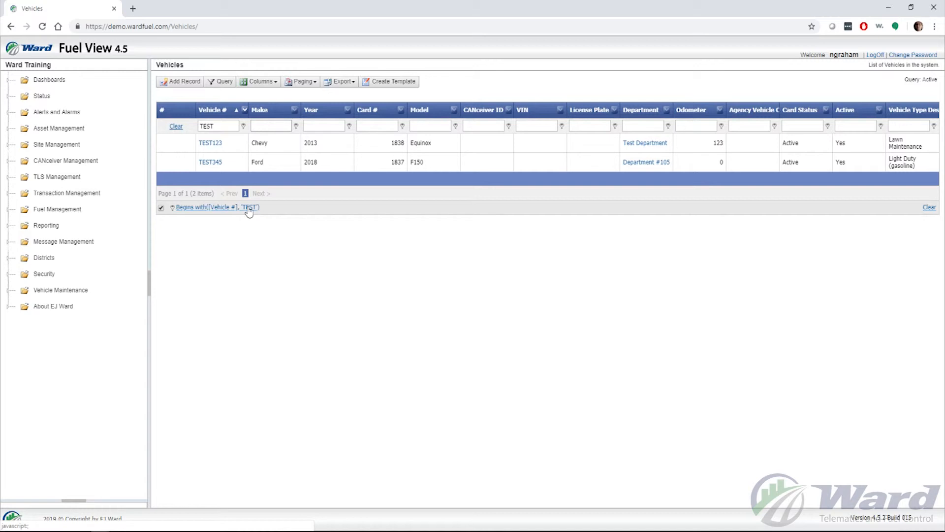
# - Toggle the TEST filter off and on, then clear the Vehicle # filter to show all 38 vehicles
pyautogui.click(161, 209)
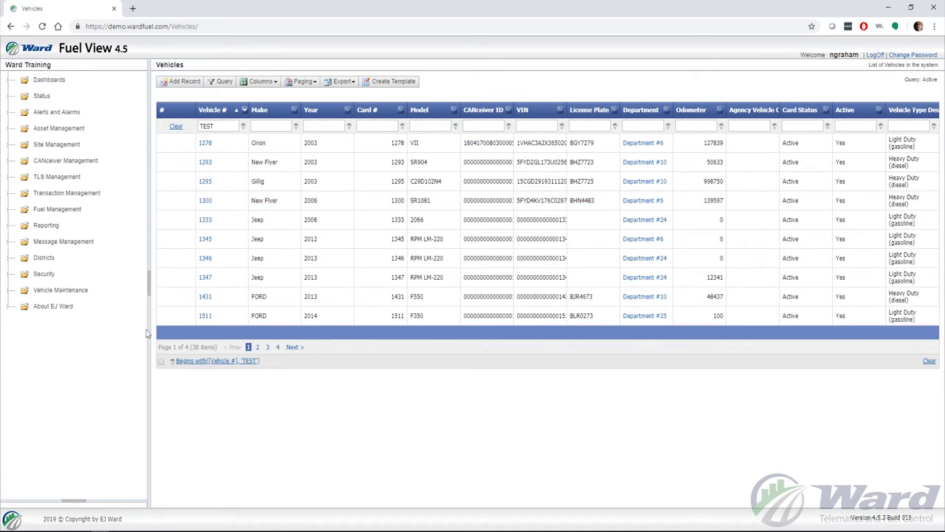
pyautogui.click(162, 362)
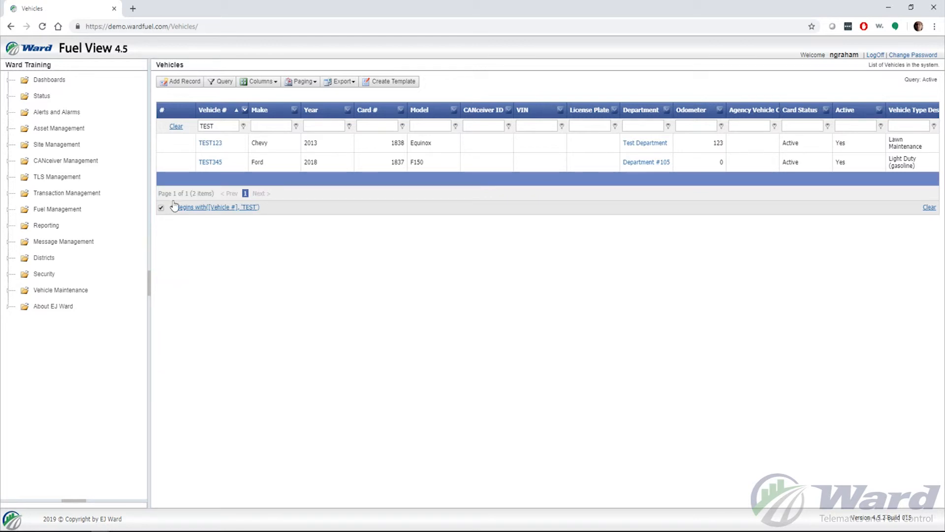
pyautogui.click(225, 126)
pyautogui.click(176, 128)
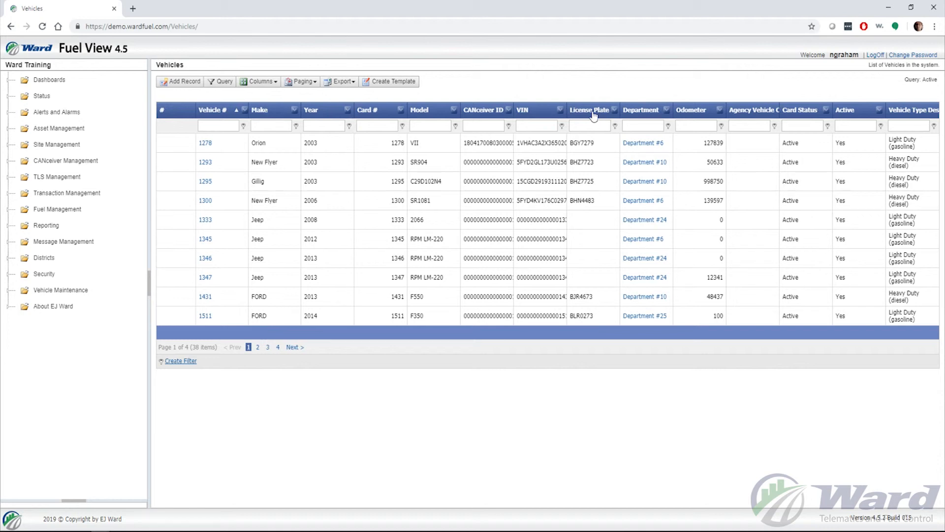
# - Move the License Plate column to sit between Agency Vehicle and Card Status
pyautogui.moveTo(593, 115); pyautogui.dragTo(788, 115)
pyautogui.moveTo(788, 114); pyautogui.dragTo(785, 113)
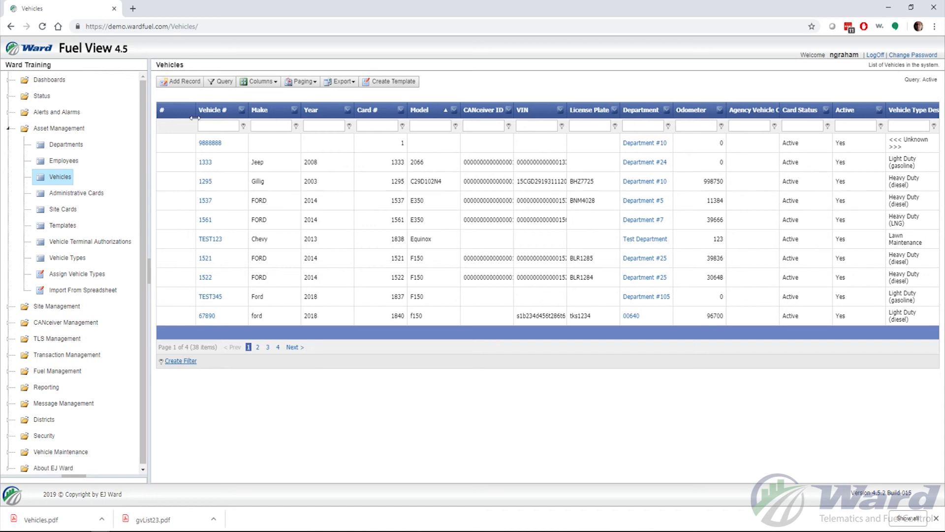
# - Collapse Asset Management, expand Status, and open the At-A-Glance page
pyautogui.click(77, 130)
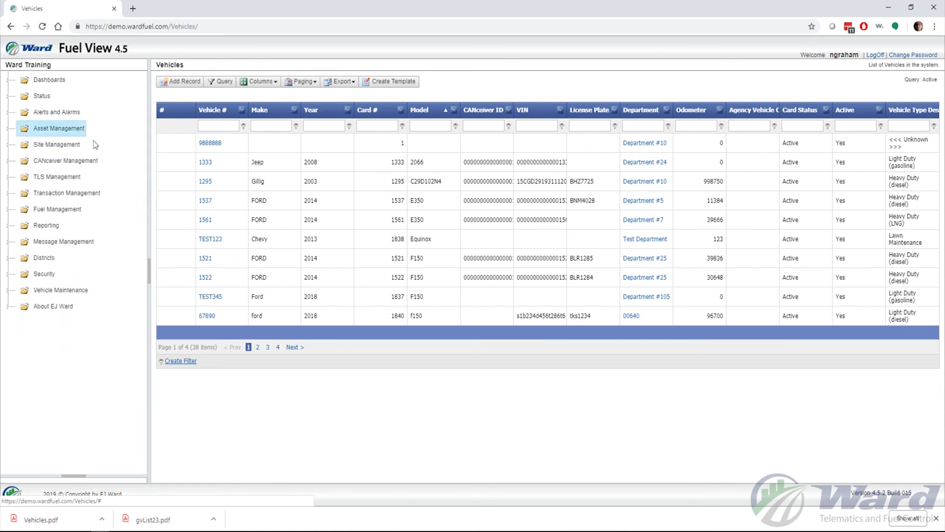
pyautogui.click(41, 97)
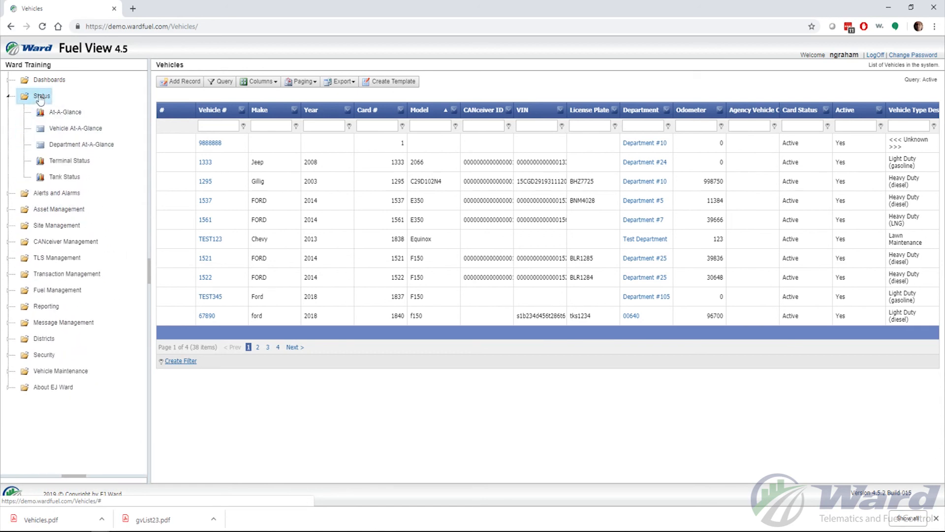
pyautogui.click(64, 113)
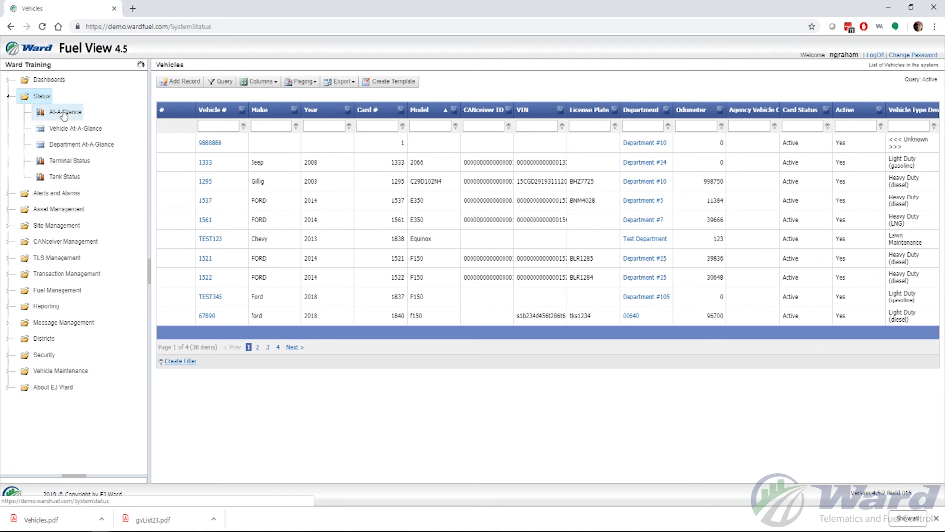